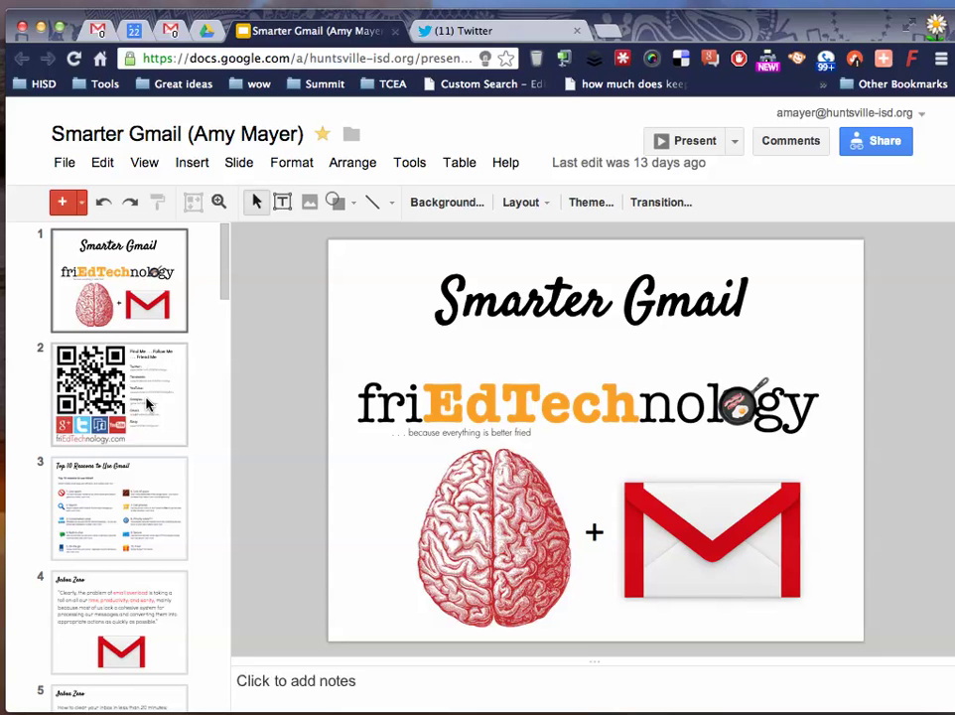
# Review the two Inbox Zero slides, covering the email overload quote and how to clear the inbox
pyautogui.scroll(-1, 171, 505)
pyautogui.scroll(-3, 171, 505)
pyautogui.click(171, 505)
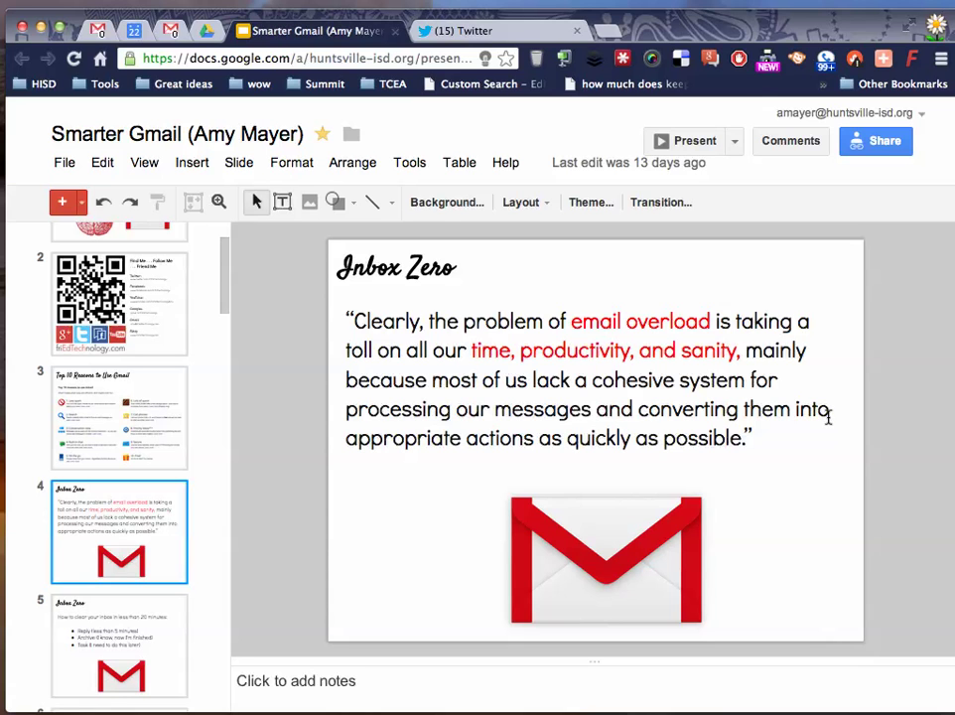
pyautogui.press('Down')
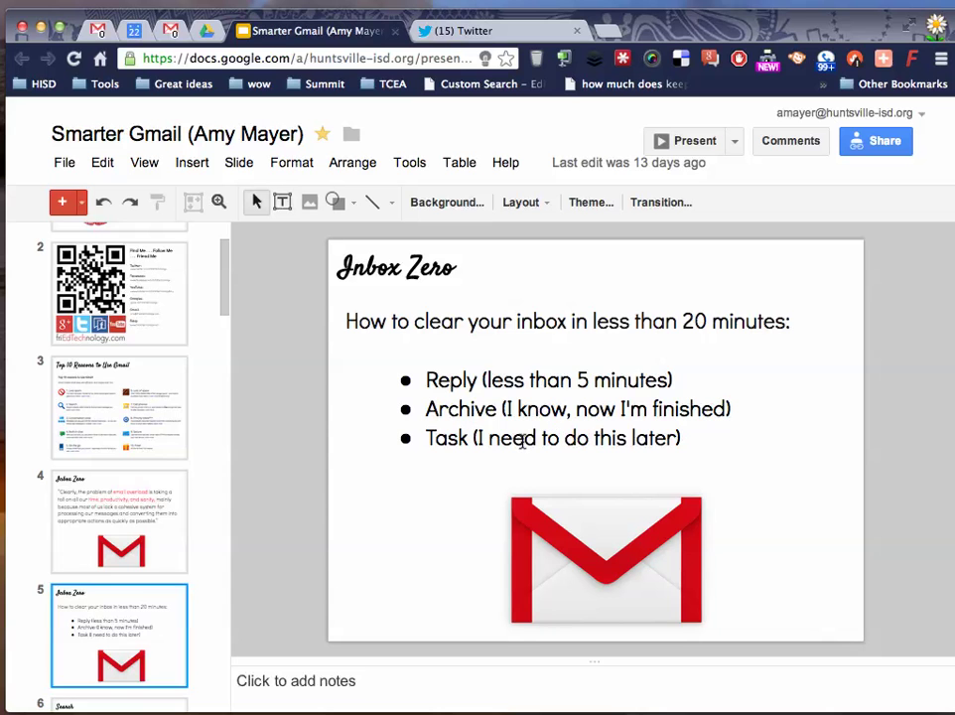
# Open the Inbox Types slide of the presentation
pyautogui.scroll(-5, 169, 486)
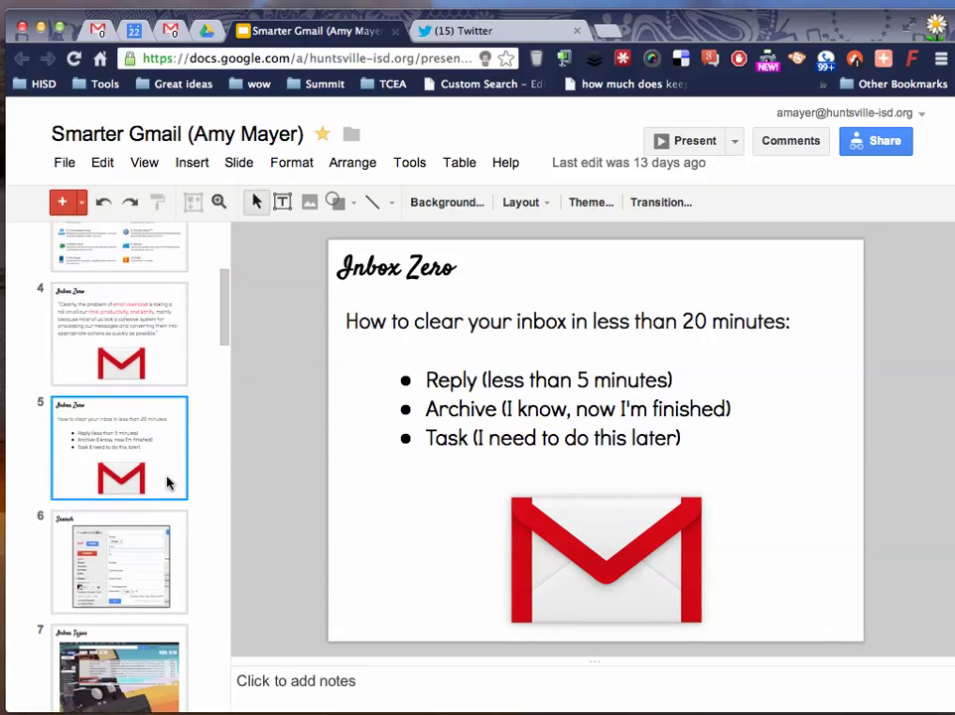
pyautogui.scroll(-5, 125, 357)
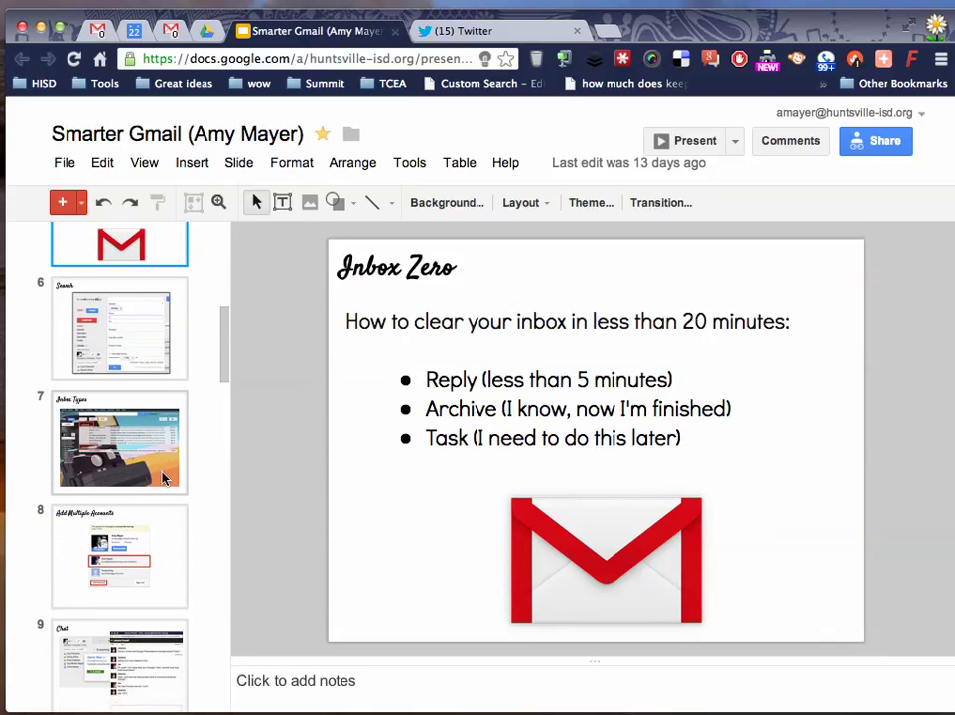
pyautogui.click(151, 464)
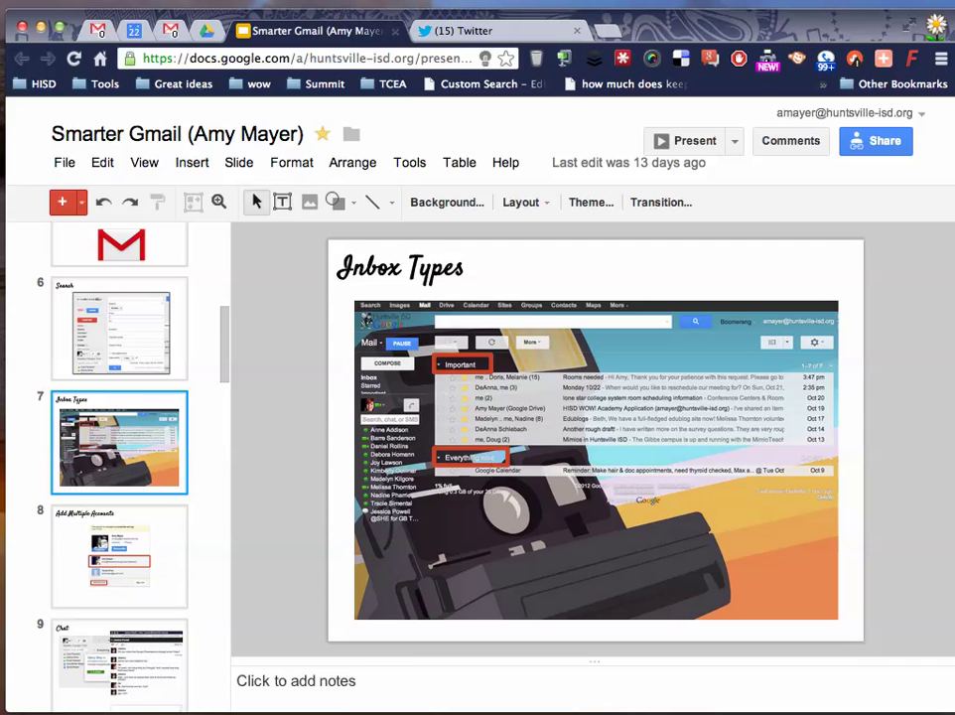
# Go to the Gmail inbox, switch its inbox type to Classic, and change it back to Priority Inbox
pyautogui.click(94, 29)
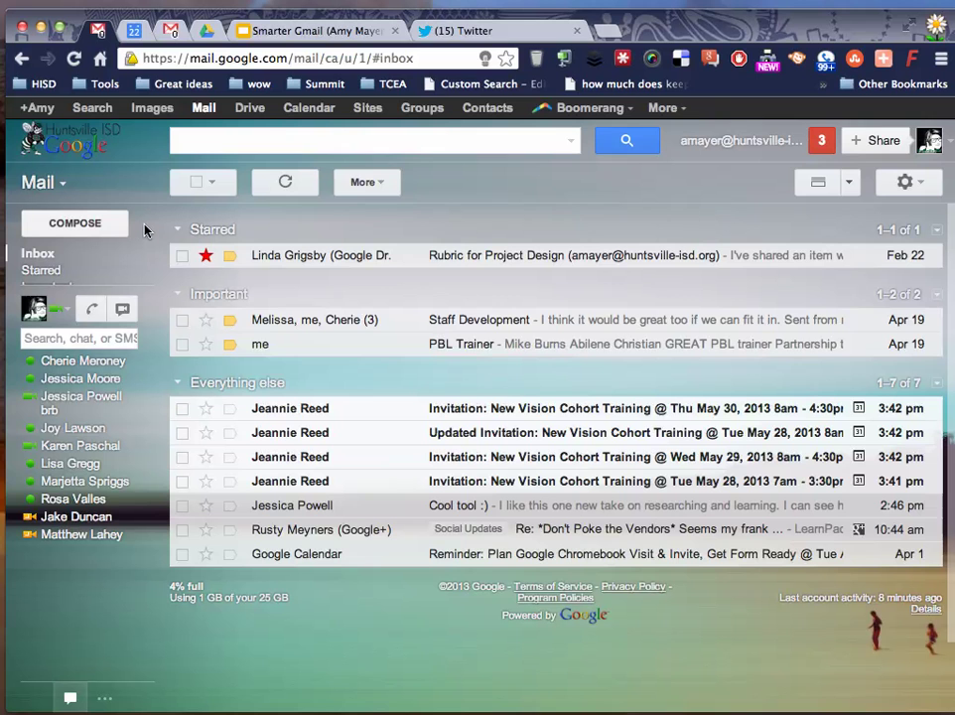
pyautogui.click(131, 257)
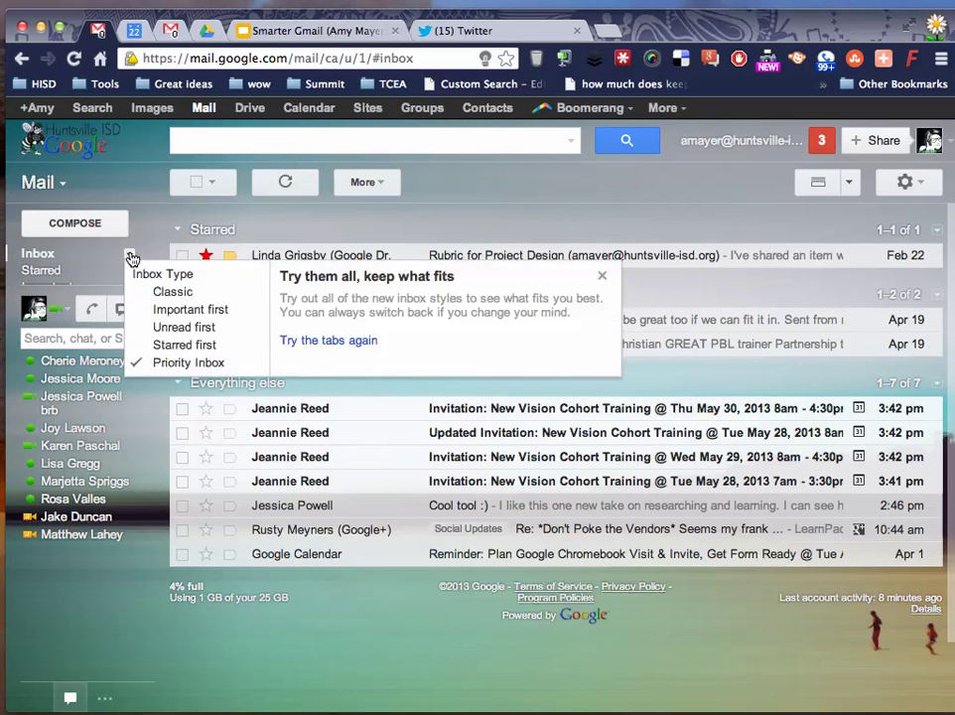
pyautogui.click(169, 296)
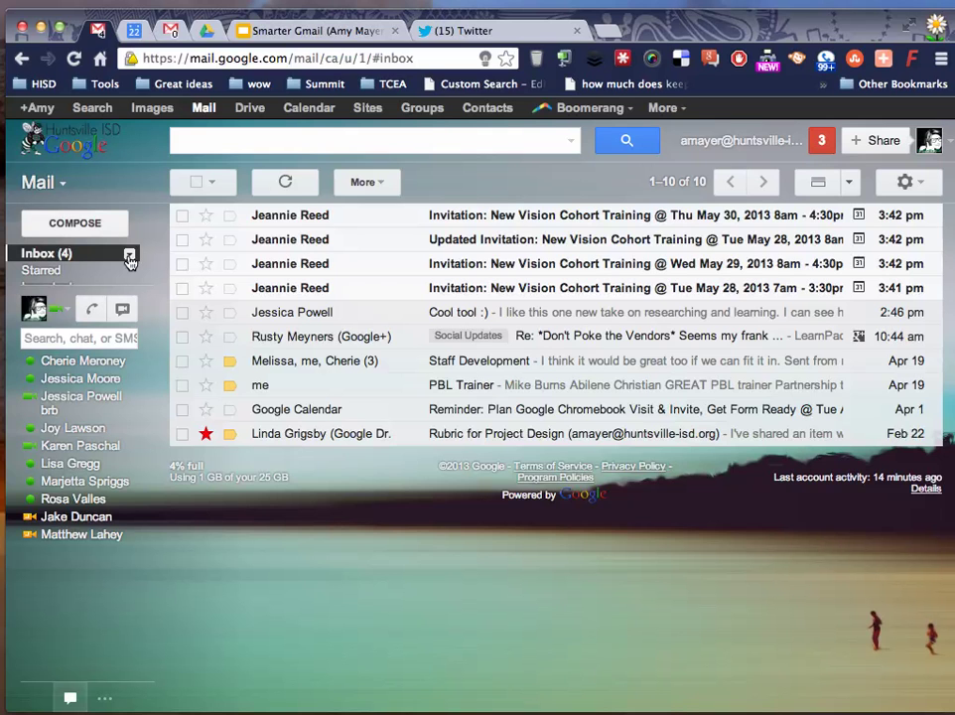
pyautogui.click(129, 257)
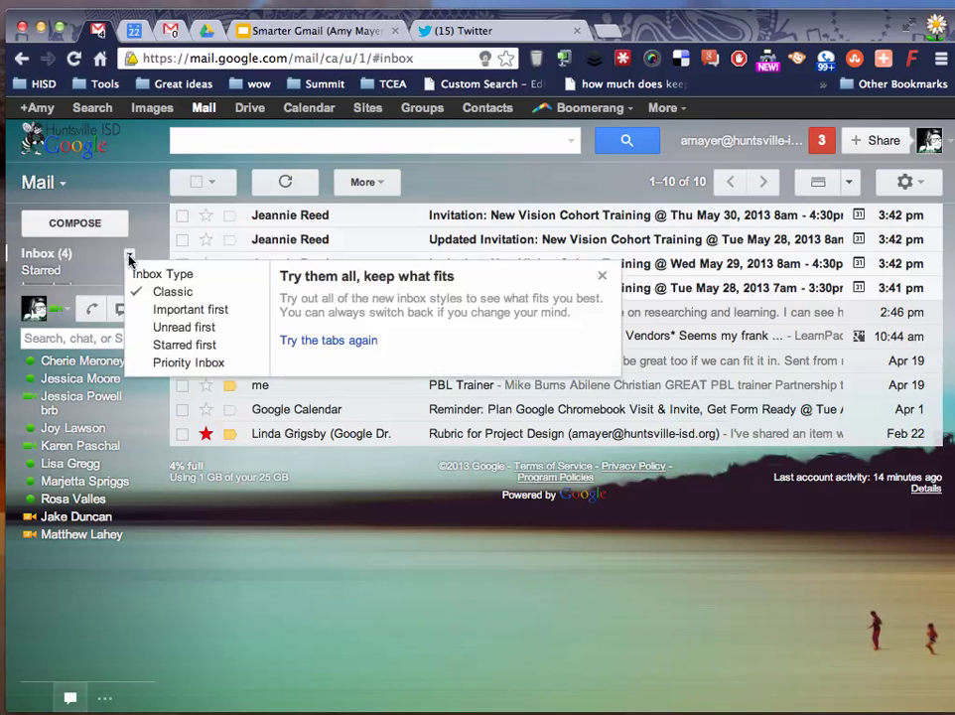
pyautogui.click(198, 363)
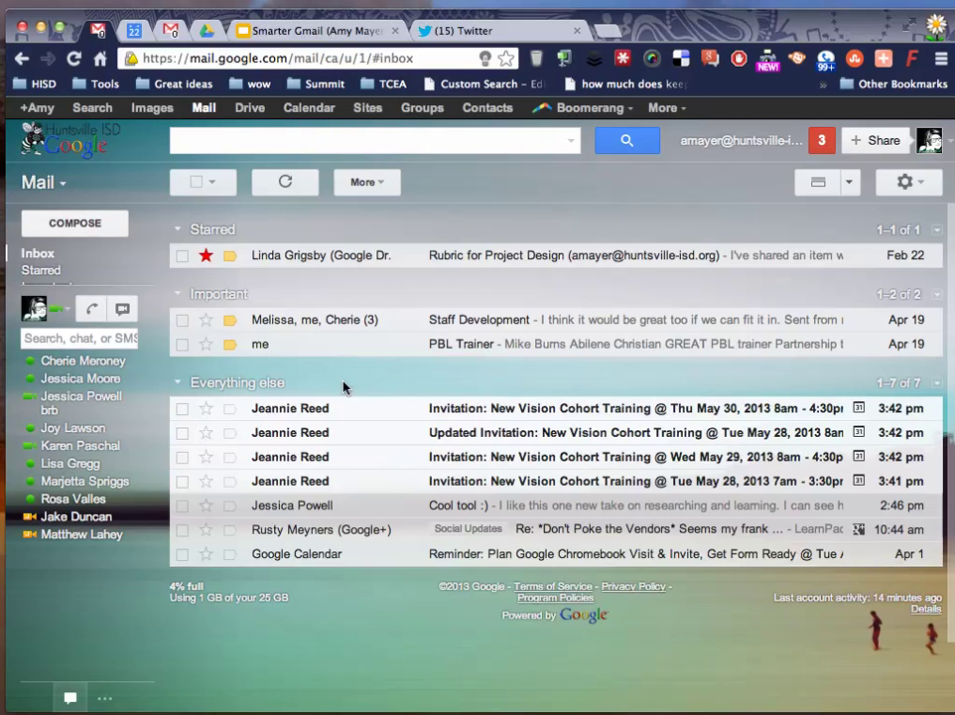
# Mark the "Cool tool :)" conversation as important and "PBL Trainer" as not important, refreshing the inbox after each change
pyautogui.click(230, 507)
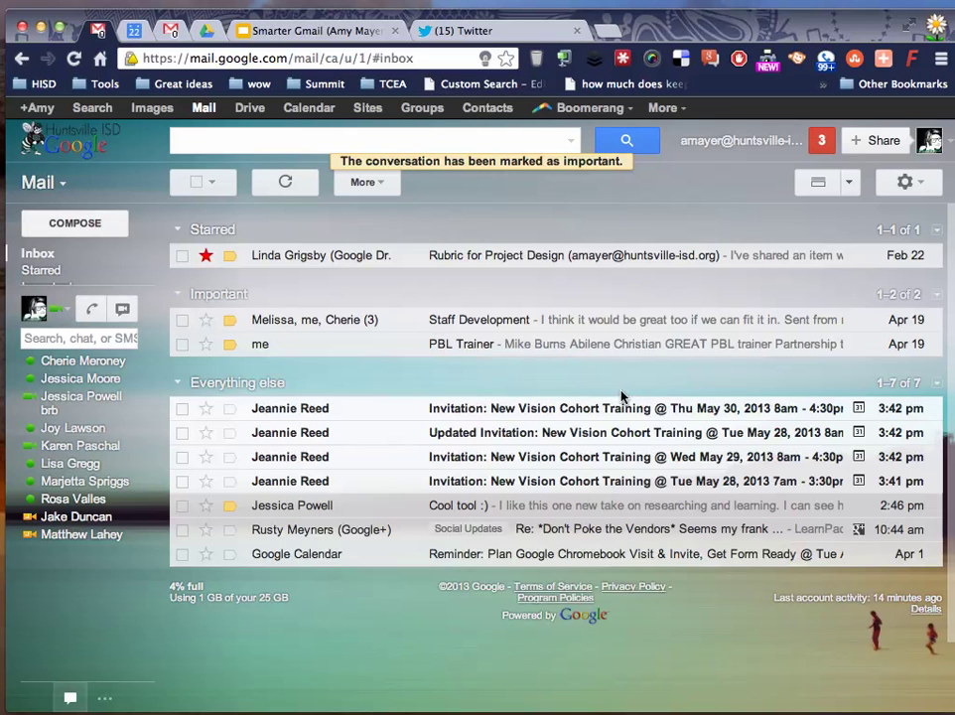
pyautogui.click(285, 181)
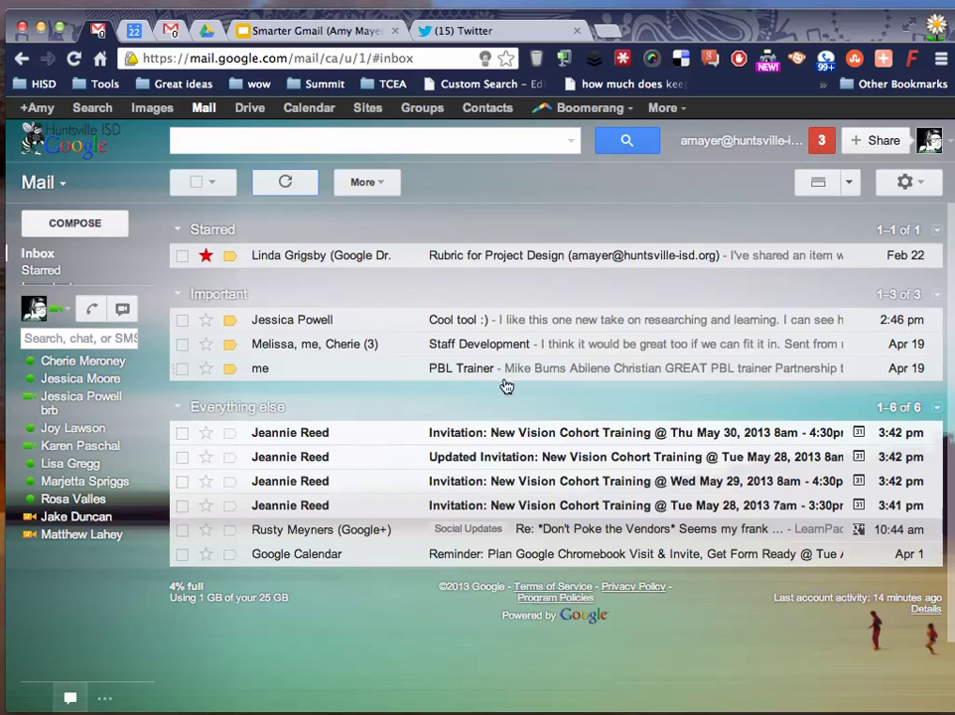
pyautogui.click(231, 371)
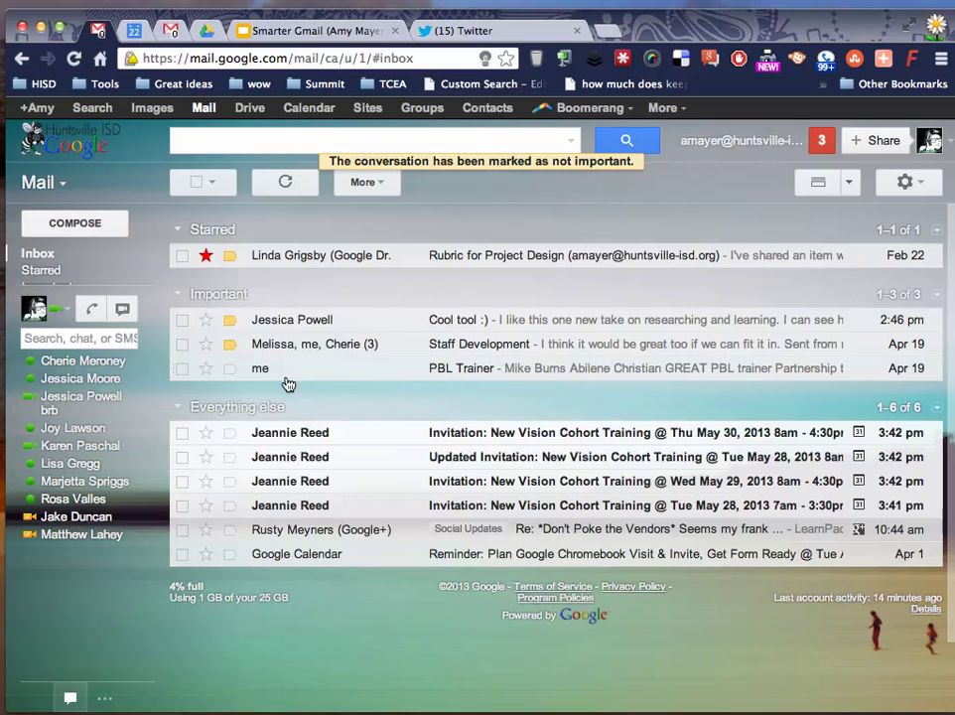
pyautogui.click(285, 181)
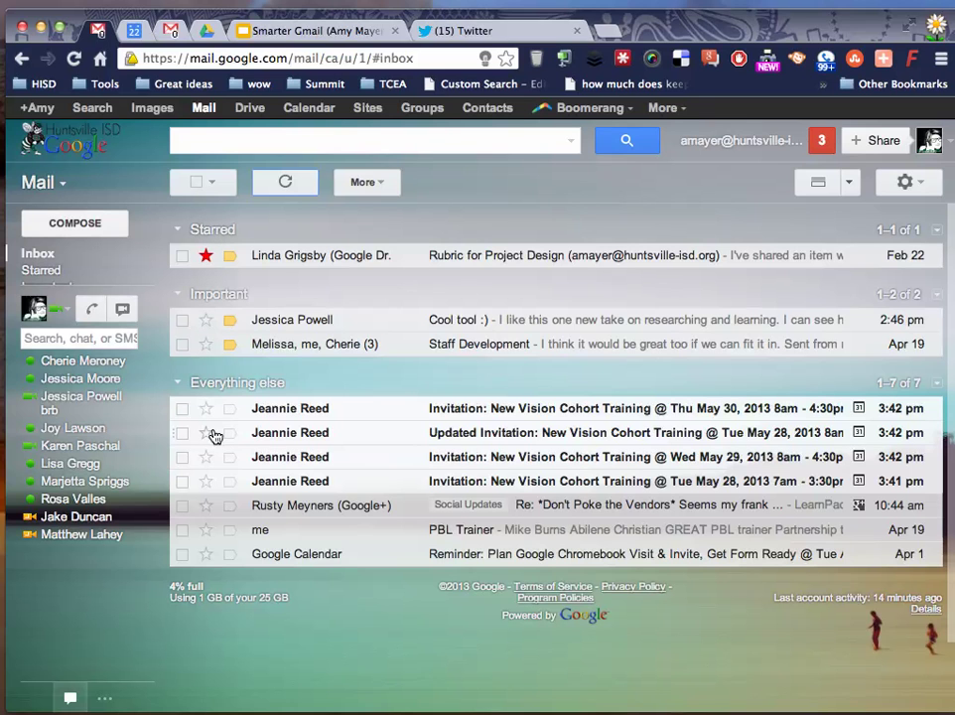
# Open the Inbox settings and examine the options for the "Important and unread" section
pyautogui.click(927, 188)
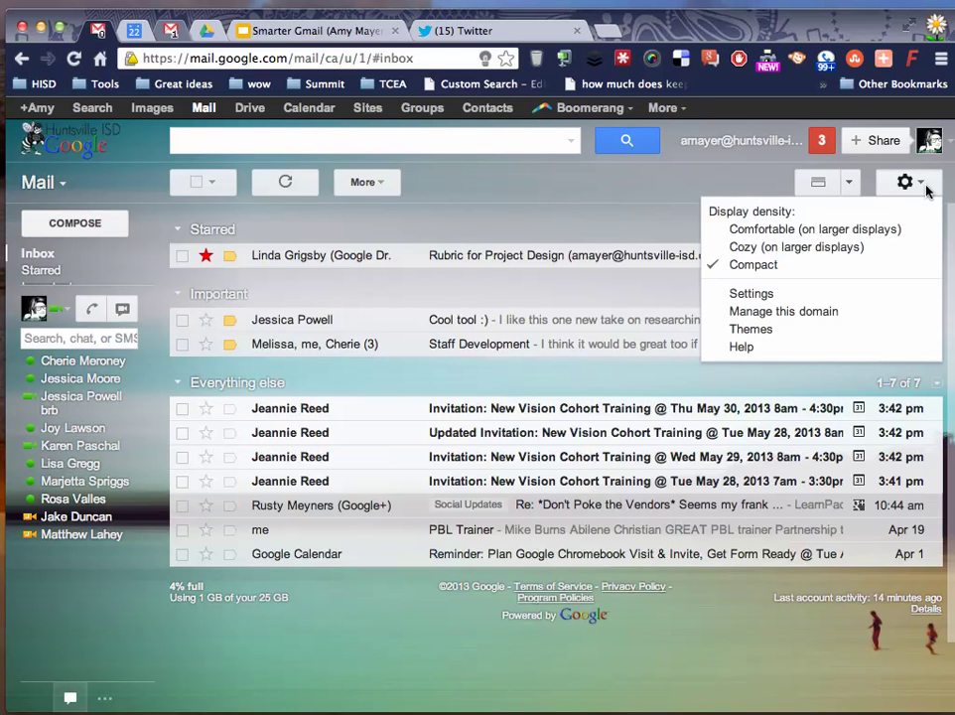
pyautogui.click(771, 296)
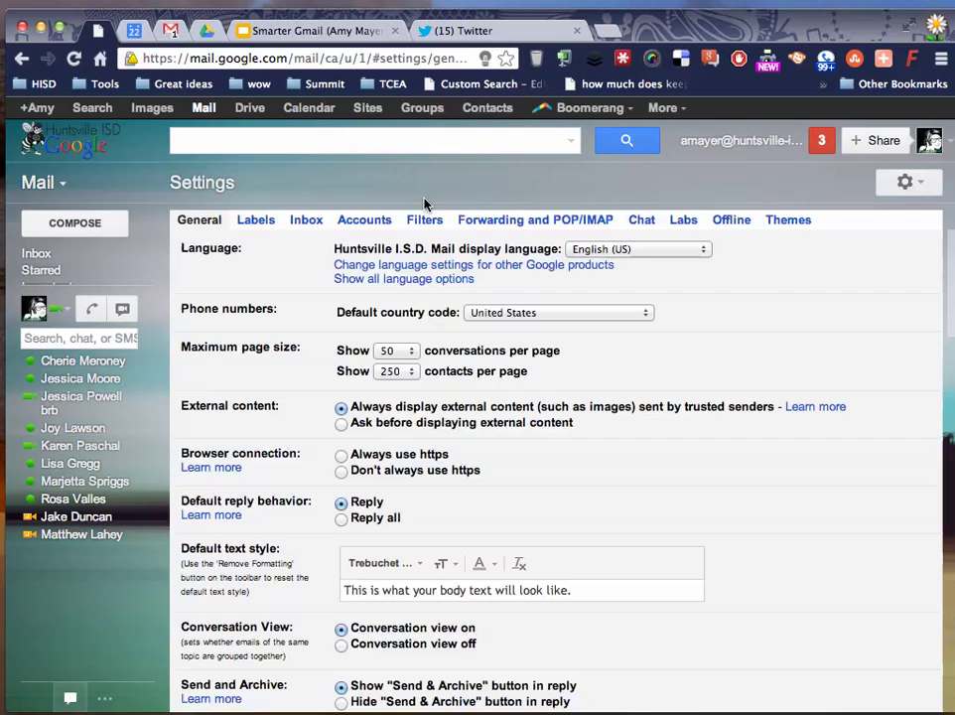
pyautogui.click(304, 221)
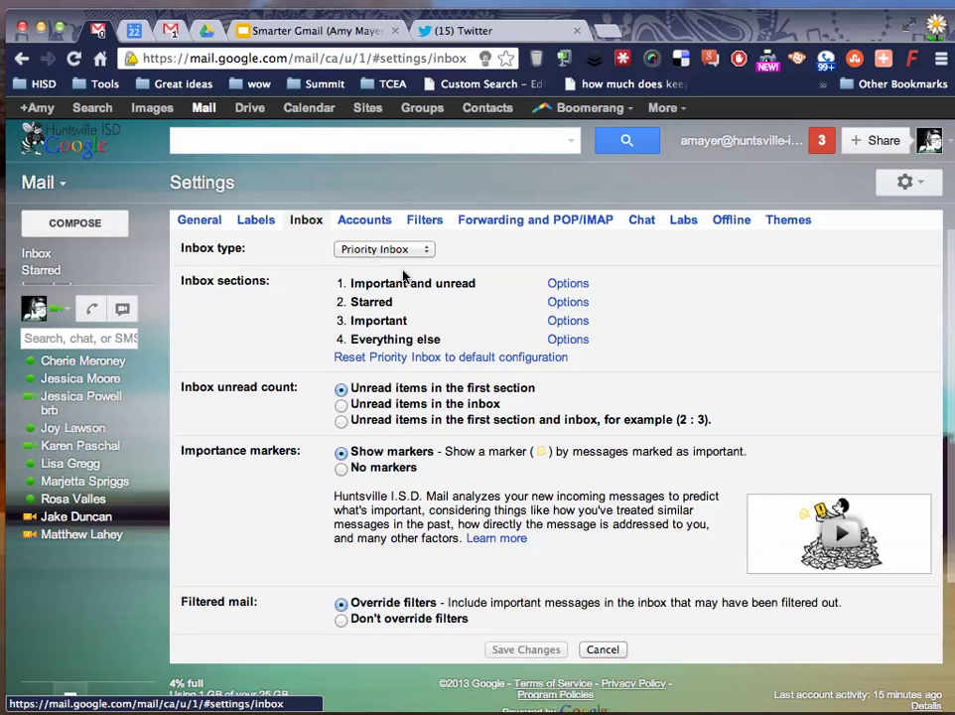
pyautogui.click(592, 287)
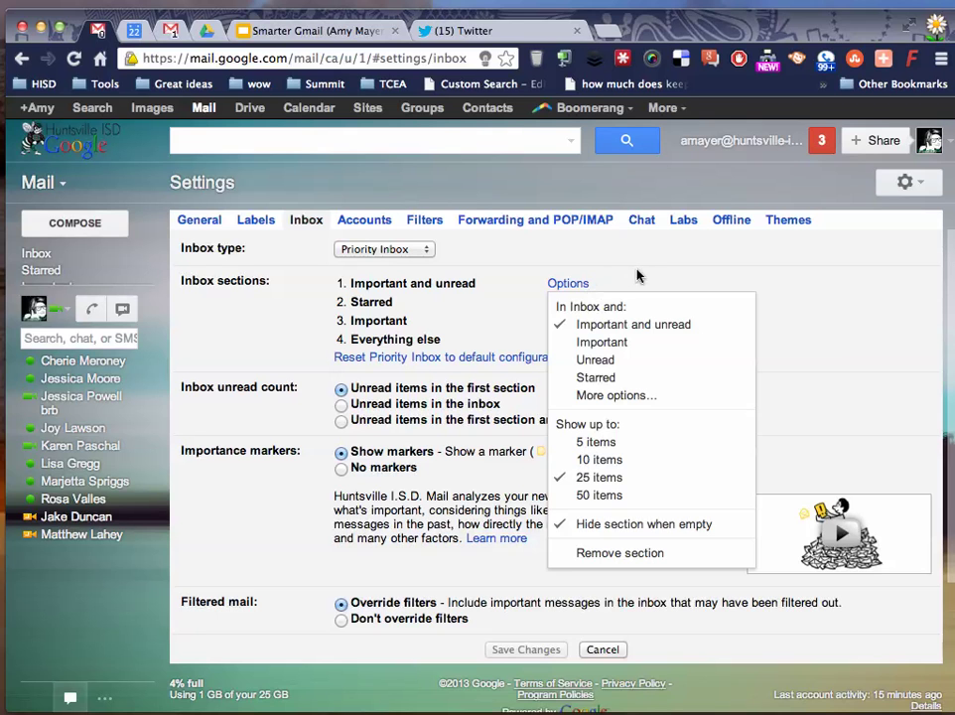
pyautogui.click(641, 271)
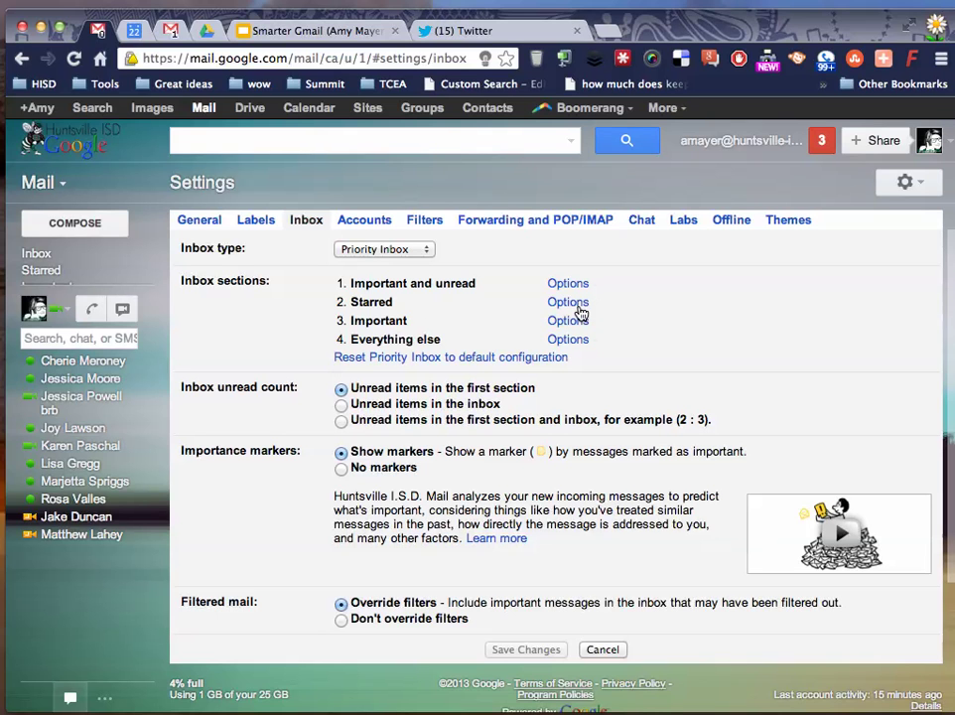
# Check which stars are in use in the General settings and return to the inbox
pyautogui.click(198, 220)
pyautogui.scroll(-3, 487, 504)
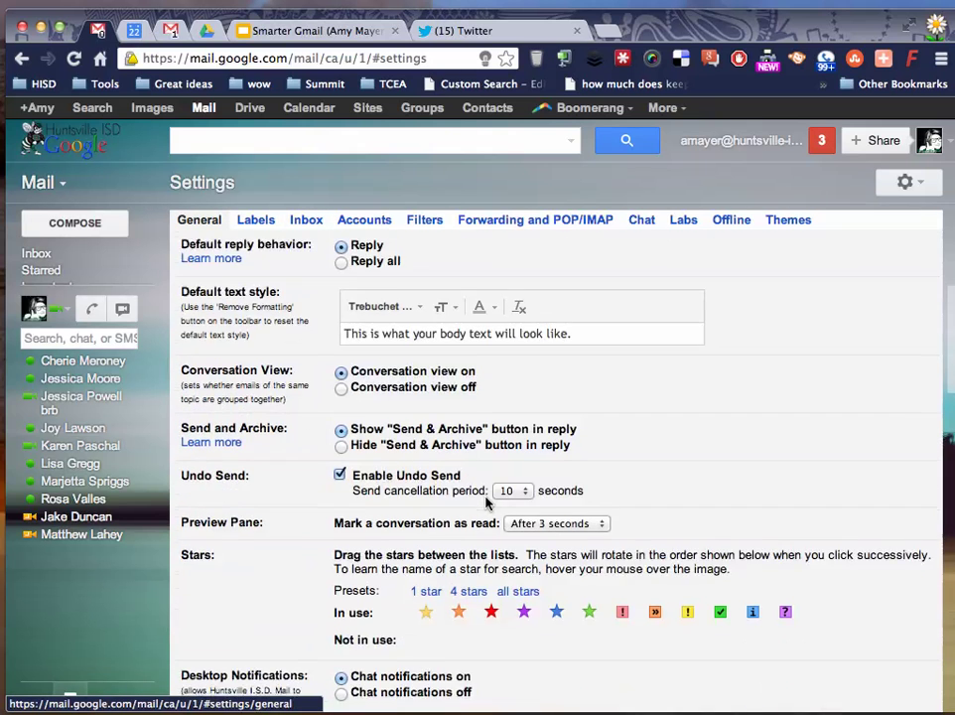
pyautogui.scroll(-3, 487, 504)
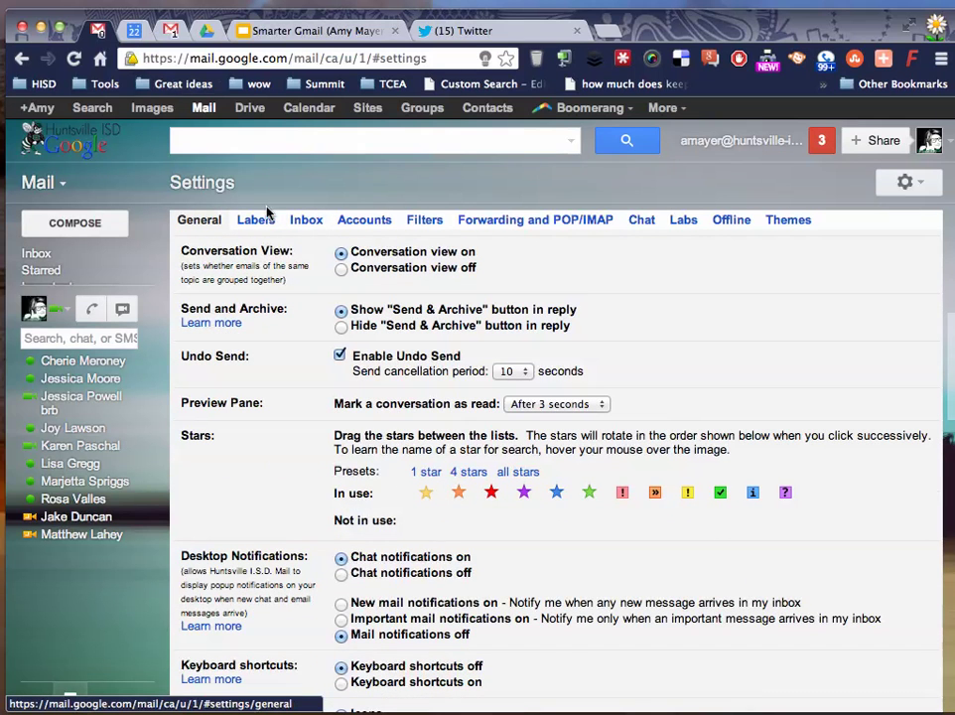
pyautogui.click(60, 257)
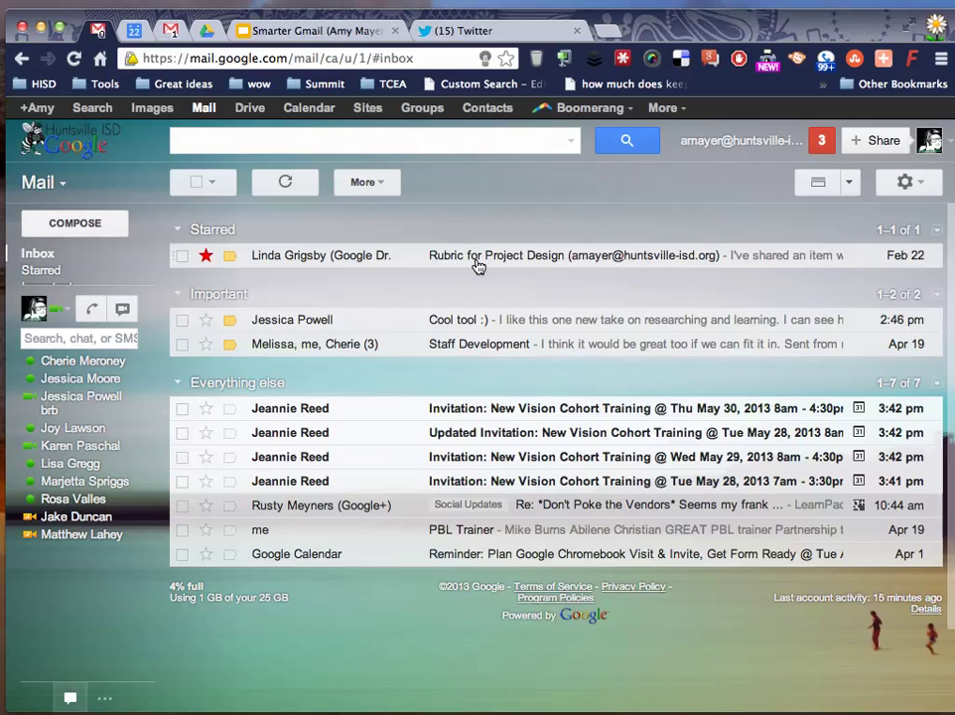
# Flag the "PBL Trainer" conversation with the yellow exclamation mark star and refresh the inbox
pyautogui.click(207, 531)
pyautogui.click(207, 532)
pyautogui.click(207, 533)
pyautogui.click(206, 534)
pyautogui.click(206, 533)
pyautogui.click(207, 533)
pyautogui.click(206, 533)
pyautogui.click(206, 534)
pyautogui.click(206, 533)
pyautogui.click(286, 182)
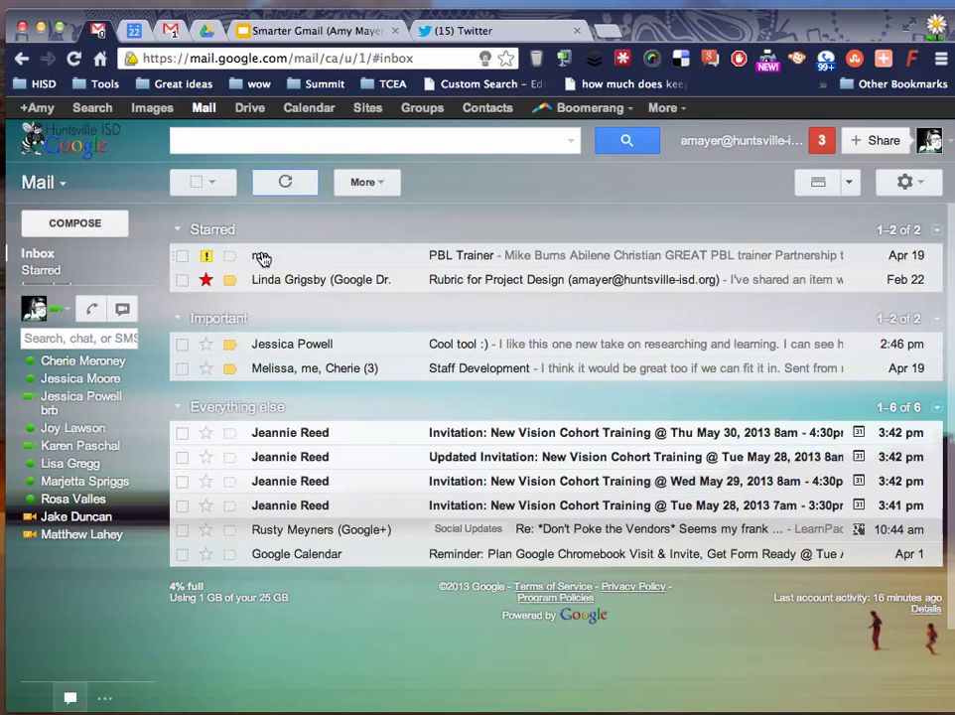
pyautogui.moveTo(262, 258)
pyautogui.moveTo(282, 439)
pyautogui.click(45, 183)
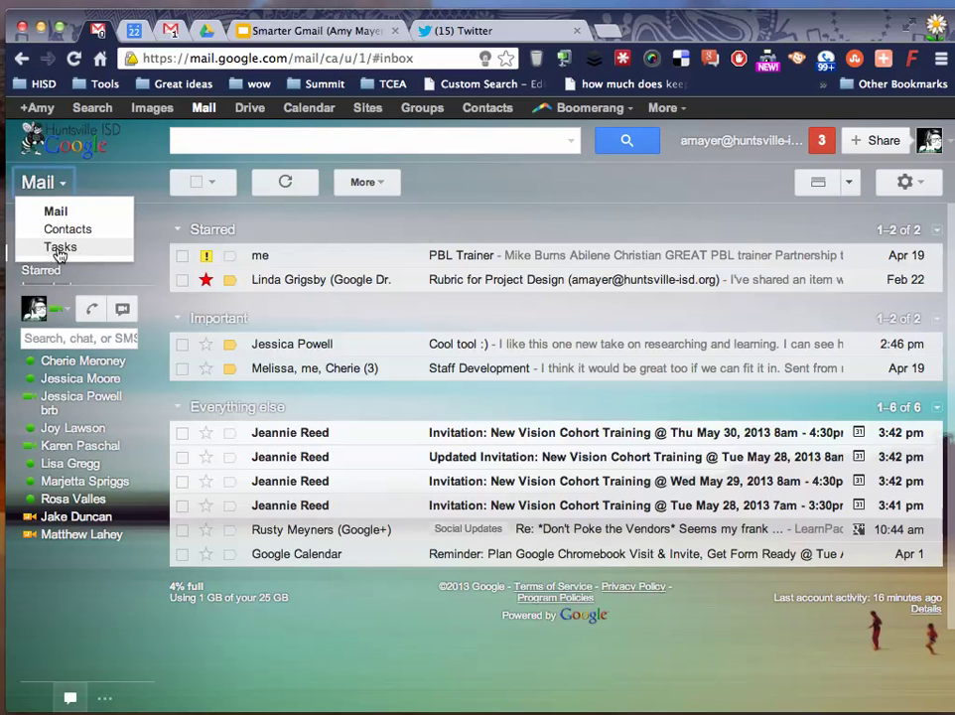
pyautogui.click(106, 129)
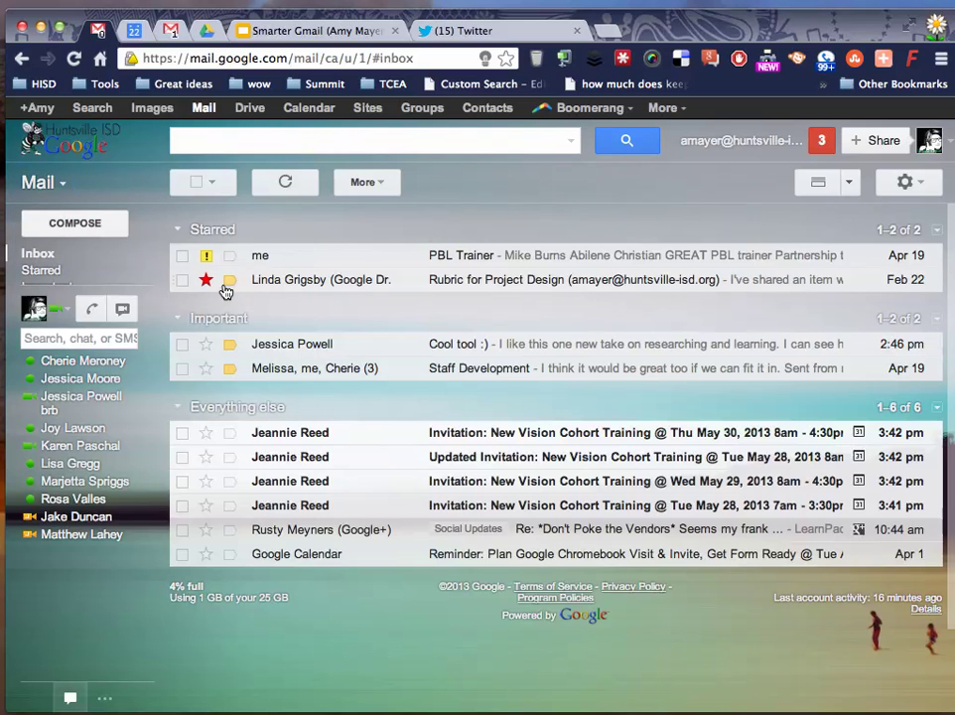